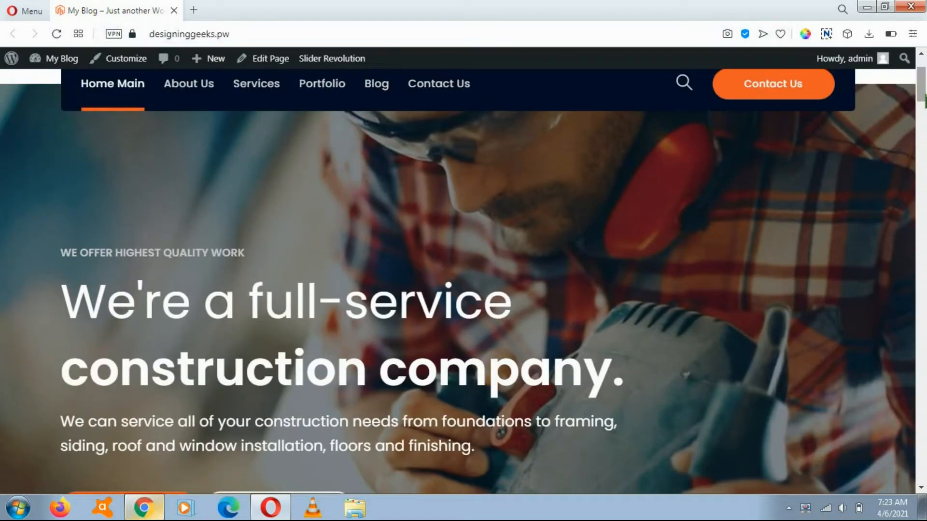
Go from the site's front end to its dashboard and open the Slider Revolution page.
drag(922, 94, 921, 81)
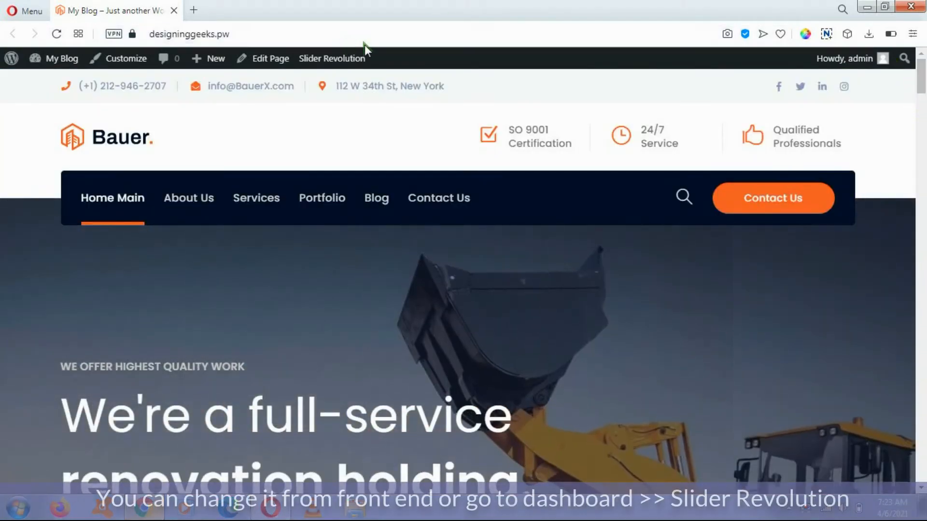
mouse_move(311, 60)
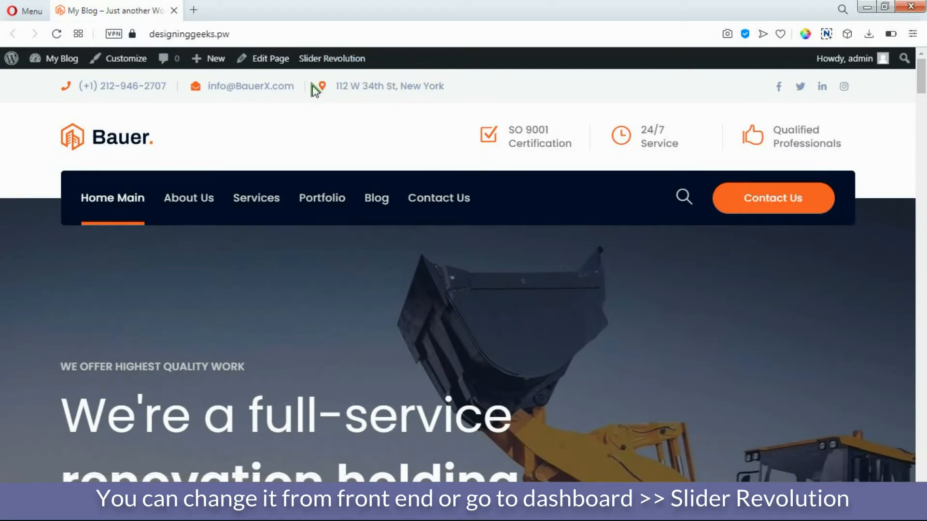
mouse_move(57, 58)
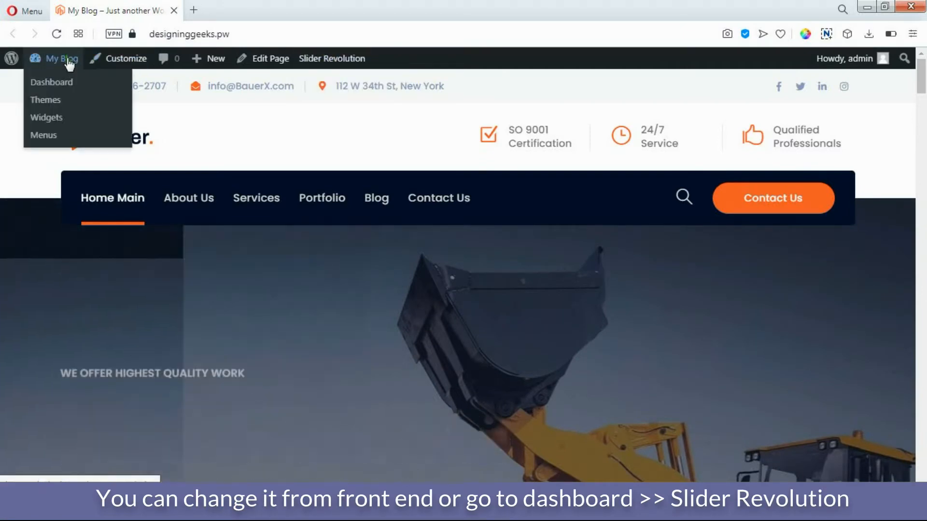
click(71, 85)
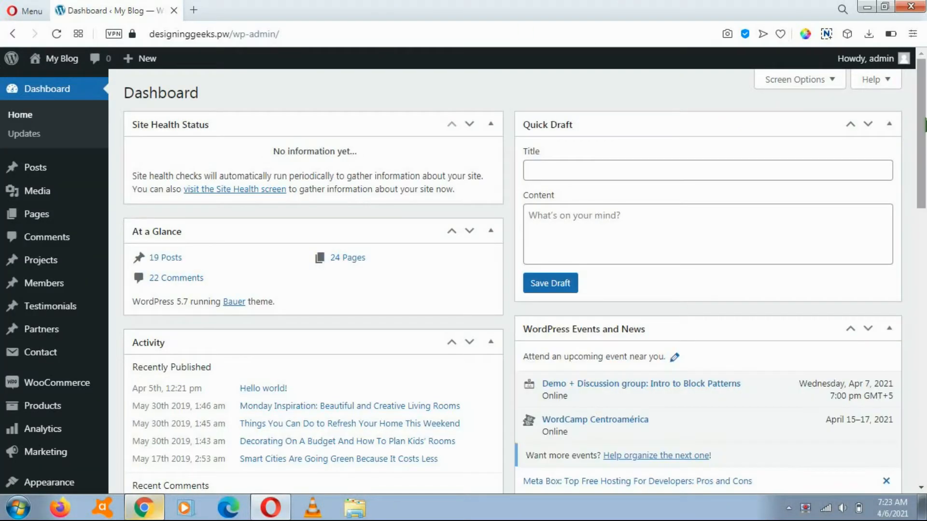
scroll(225, 383, down, 6)
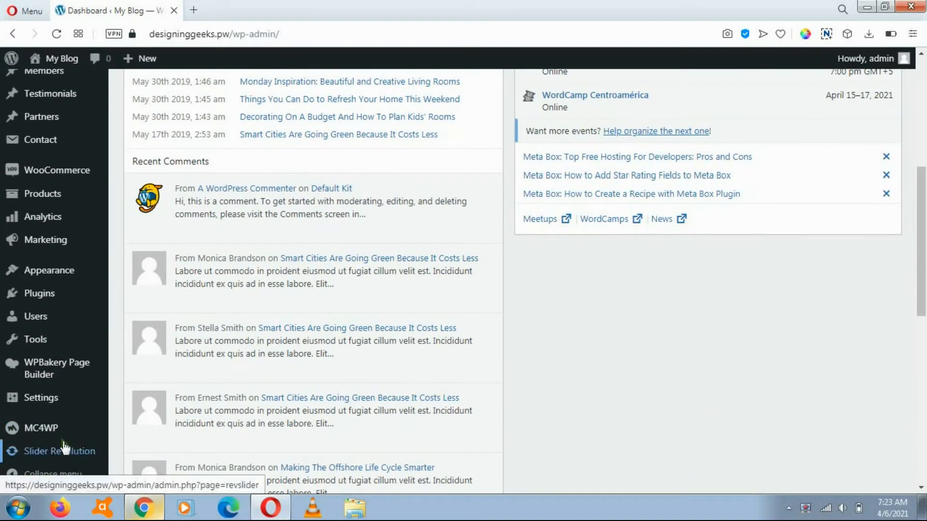
click(68, 454)
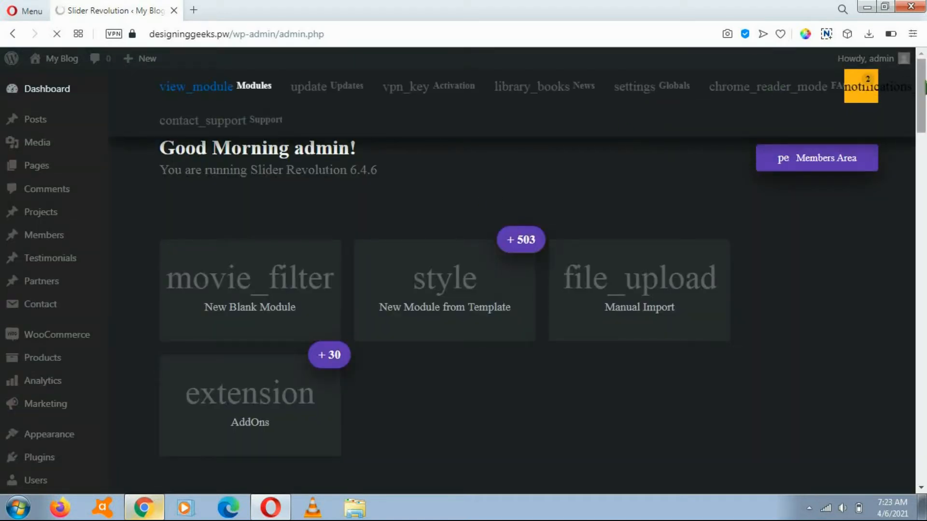
Open the Slider 1 module for editing from the list of created modules.
scroll(512, 270, down, 5)
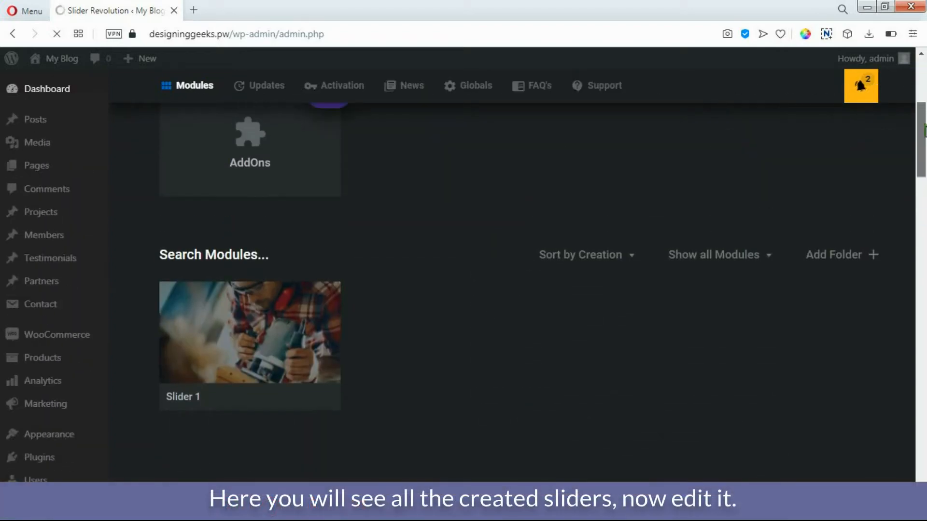
mouse_move(926, 130)
mouse_down()
mouse_move(926, 102)
mouse_move(925, 139)
mouse_up()
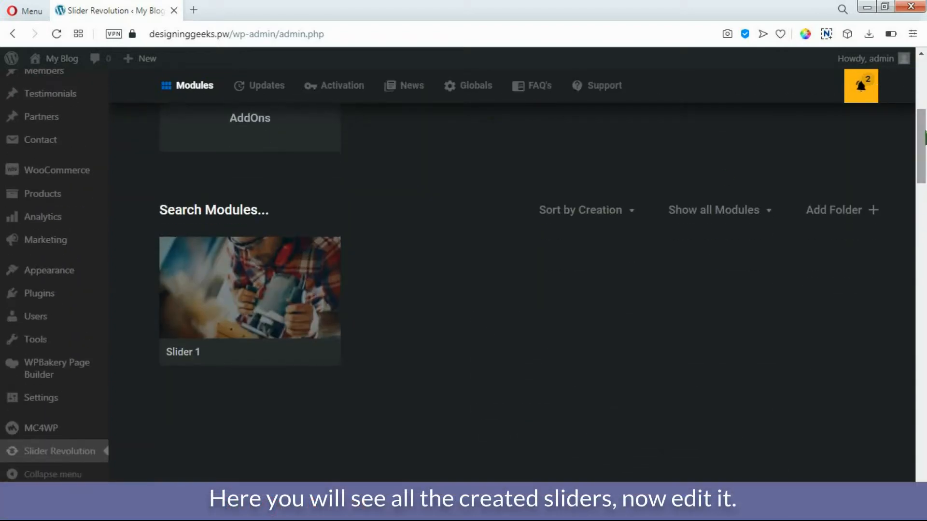
mouse_move(255, 340)
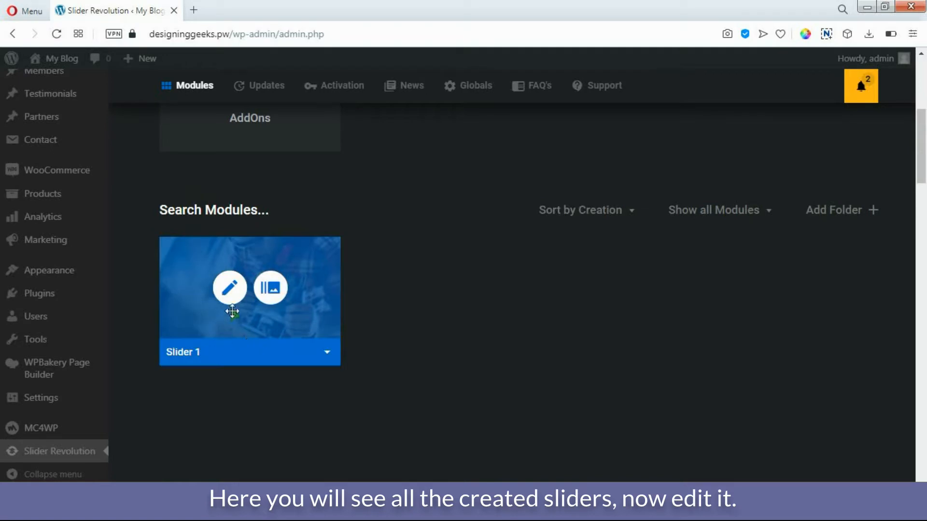
click(232, 292)
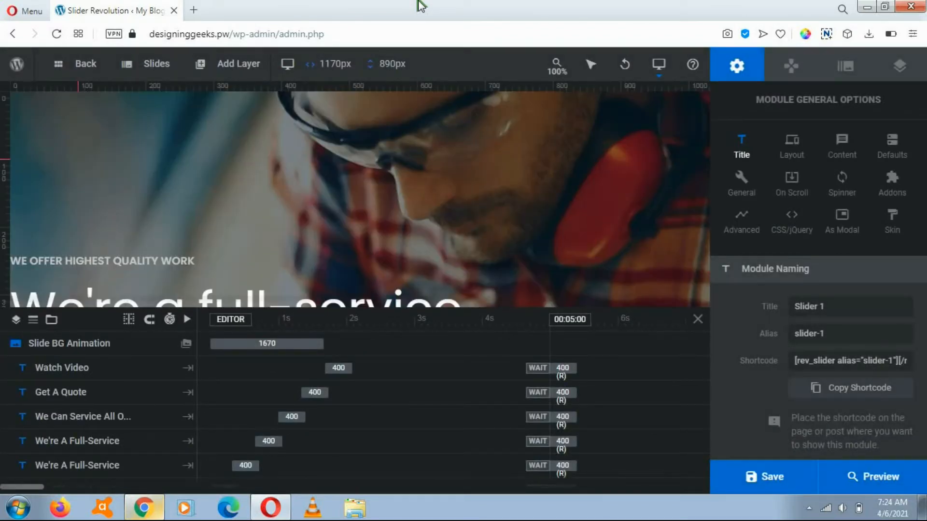
mouse_move(768, 479)
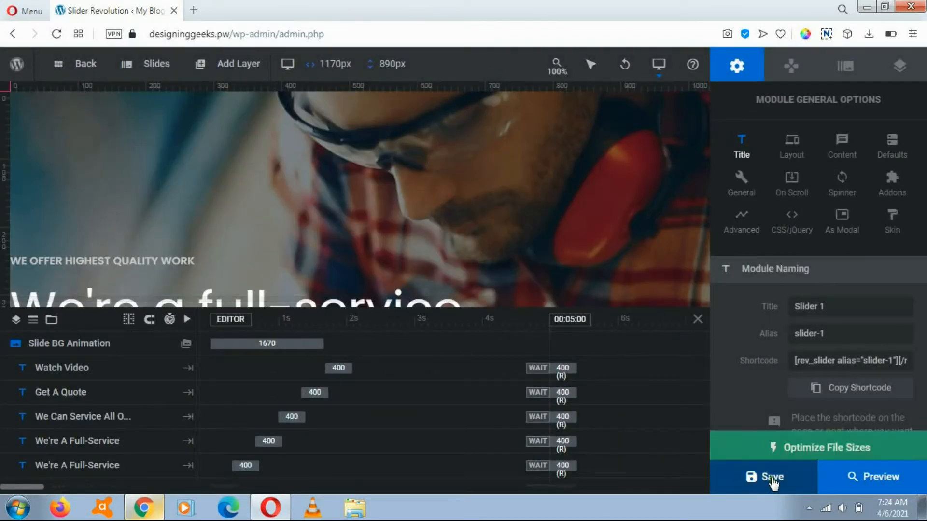
click(809, 507)
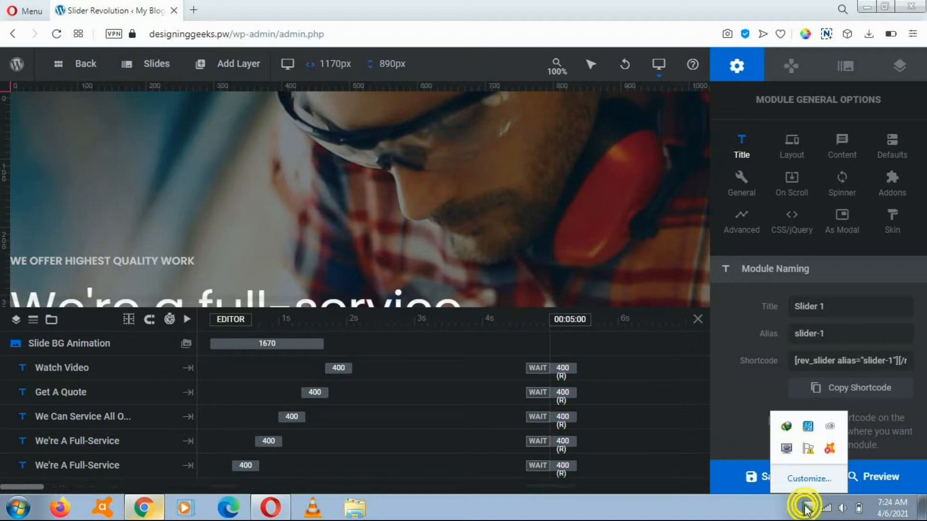
click(788, 450)
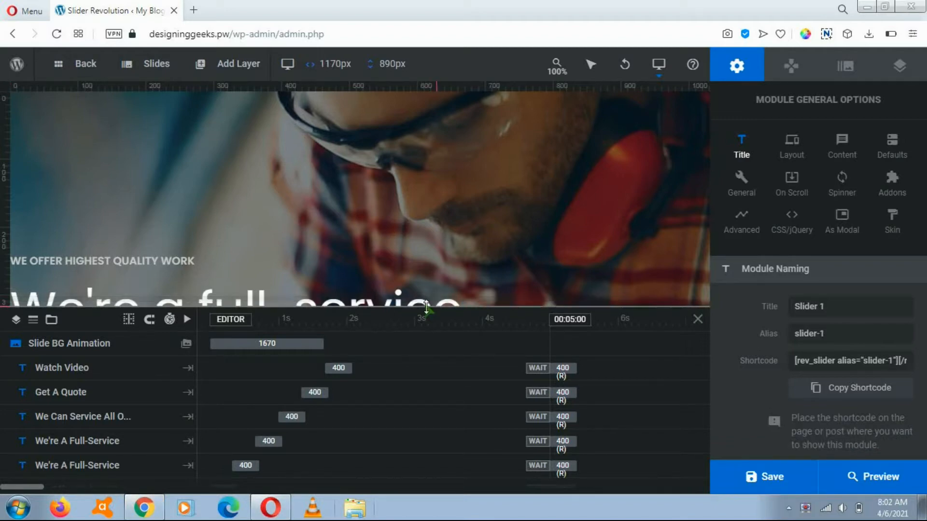
Enlarge the slide canvas and replace the first slide's background with slider-factory-bg2.jpg from the media library.
drag(426, 314, 428, 457)
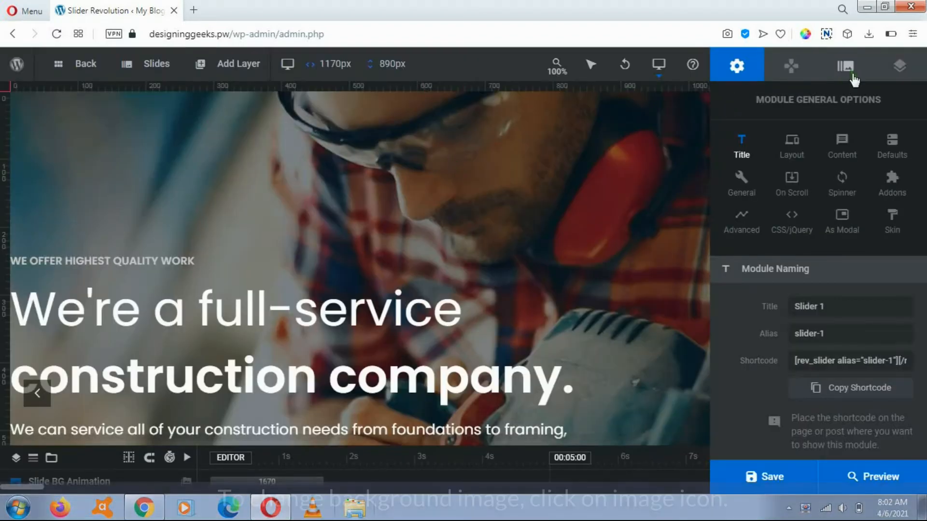
click(853, 78)
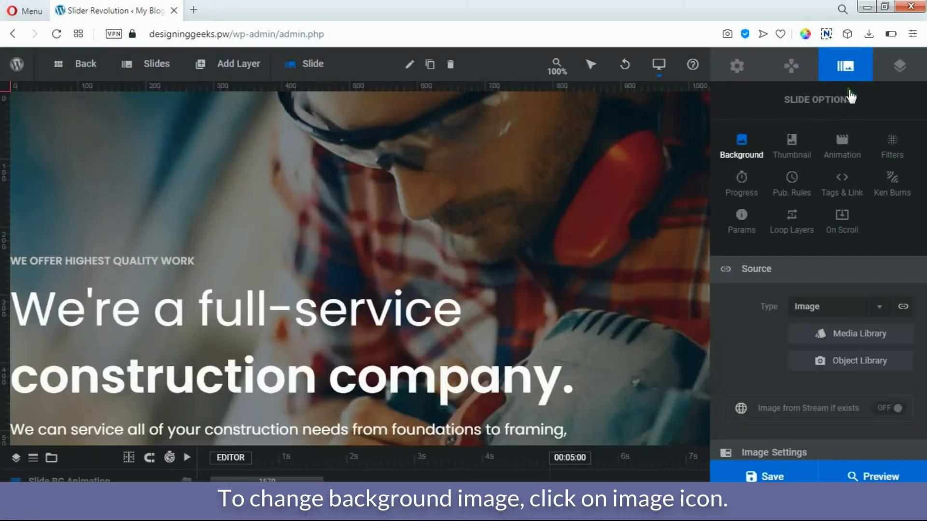
click(827, 333)
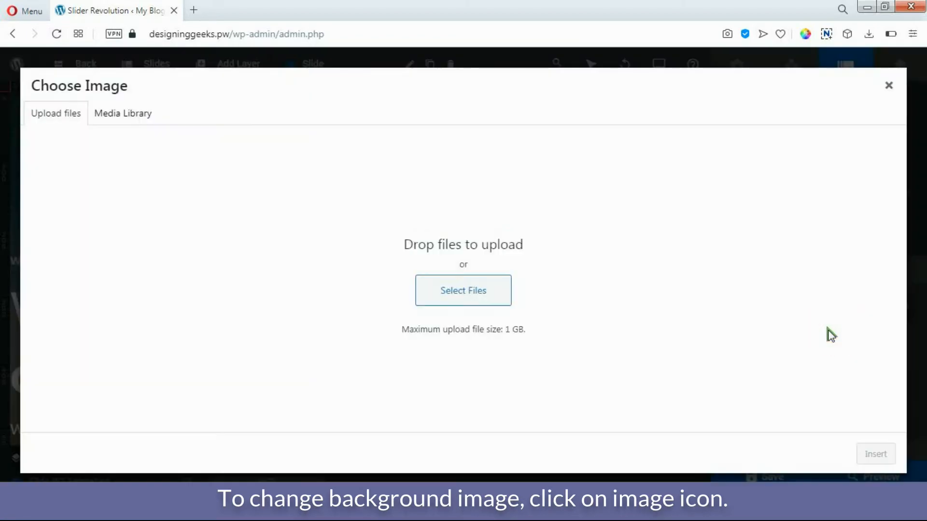
click(126, 121)
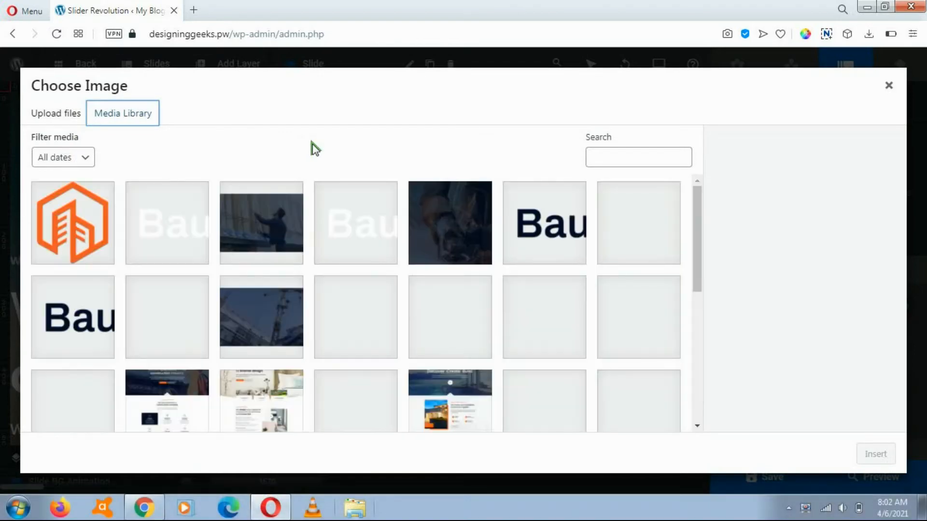
drag(701, 216, 688, 325)
click(289, 297)
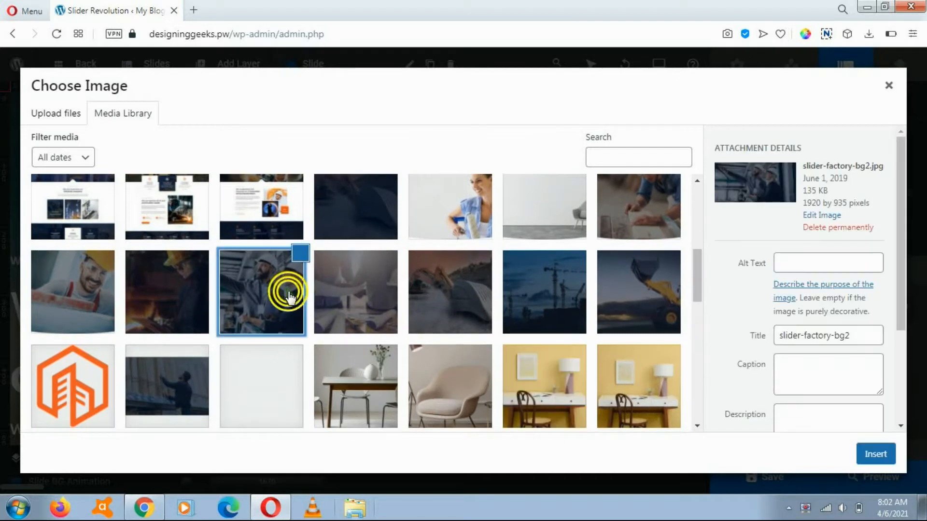
click(867, 465)
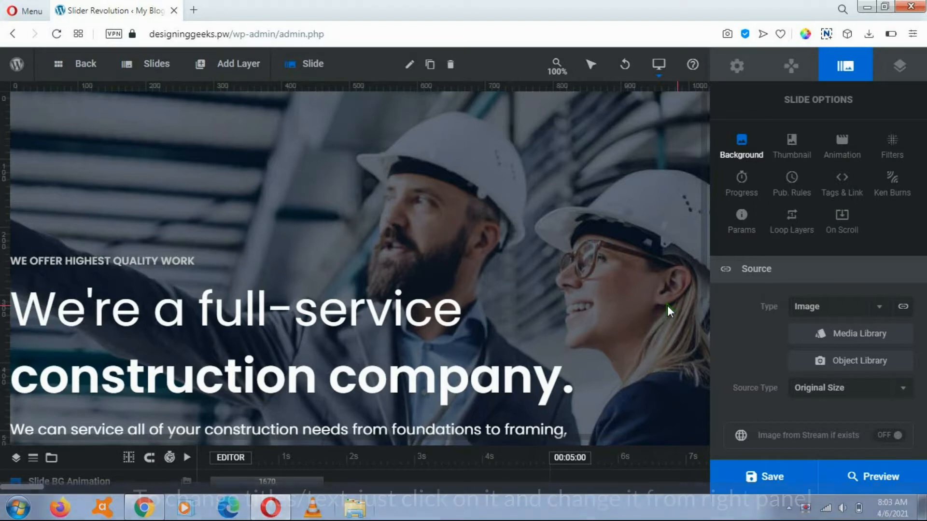
Inspect the editable content of the "WE OFFER HIGHEST QUALITY WORK" tagline and both headline text layers.
click(127, 261)
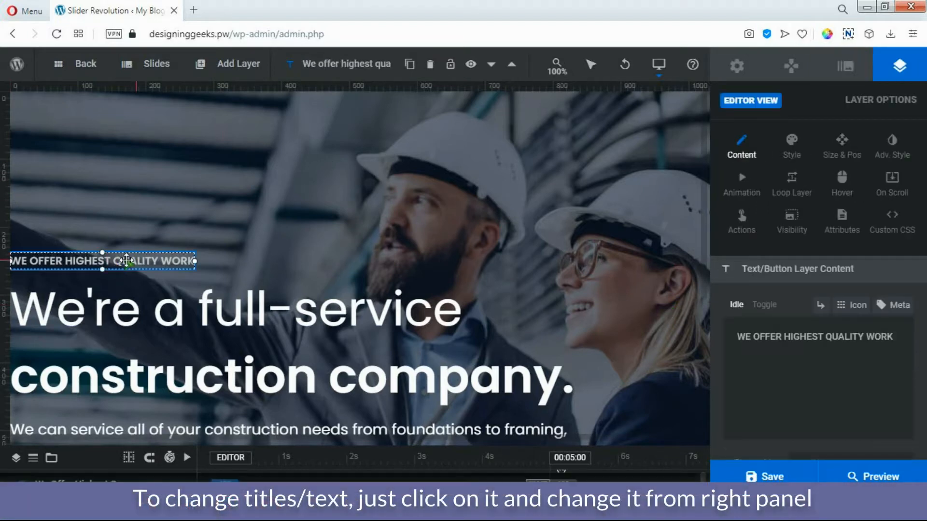
drag(896, 333, 732, 335)
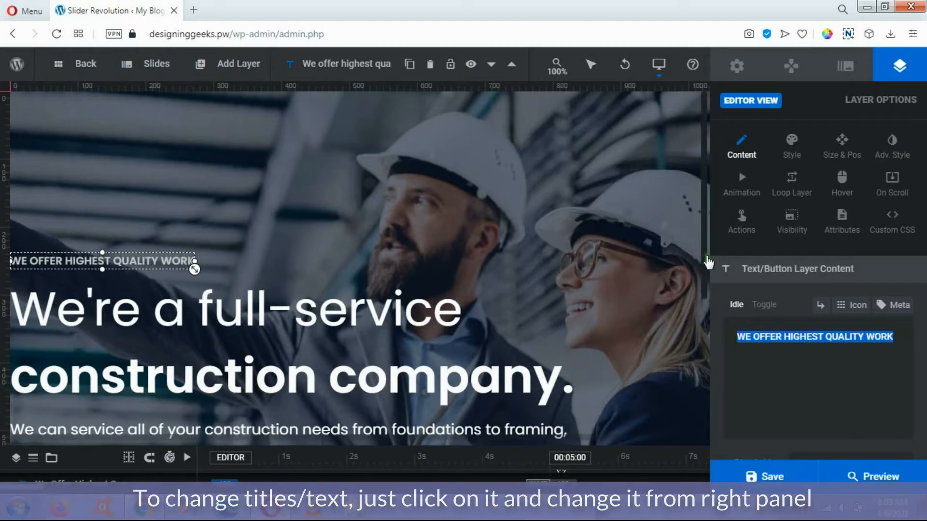
scroll(703, 261, down, 2)
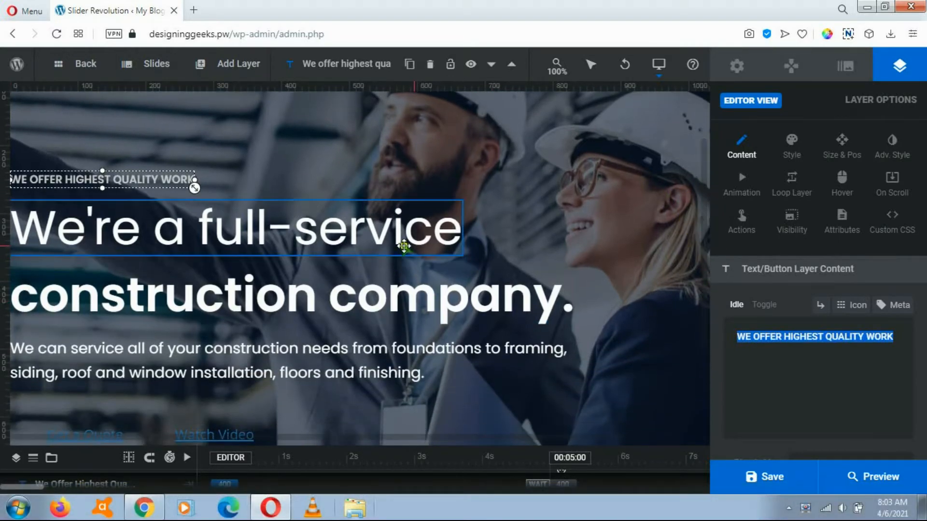
click(408, 240)
click(385, 294)
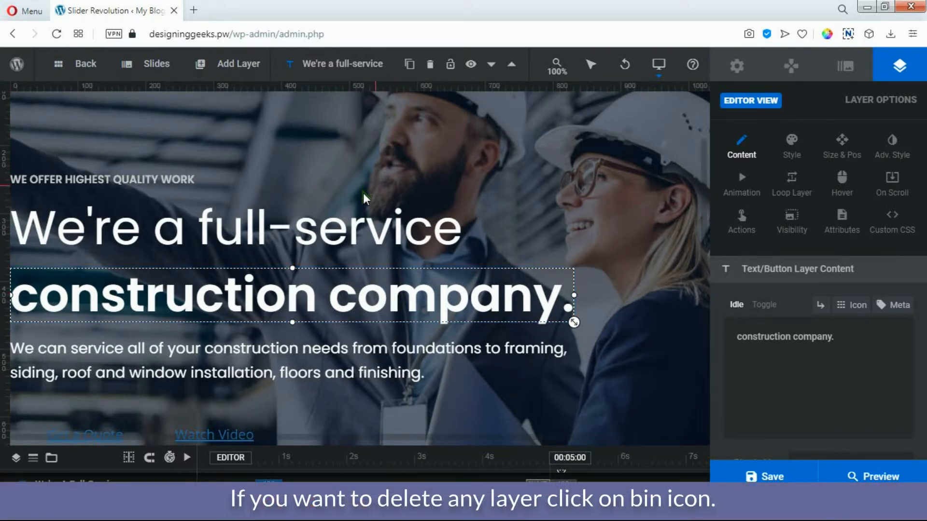
Delete the "We're a full-service" layer and move the remaining headline, paragraph, Get a Quote and Watch Video layers up to close the gap.
click(346, 225)
click(431, 66)
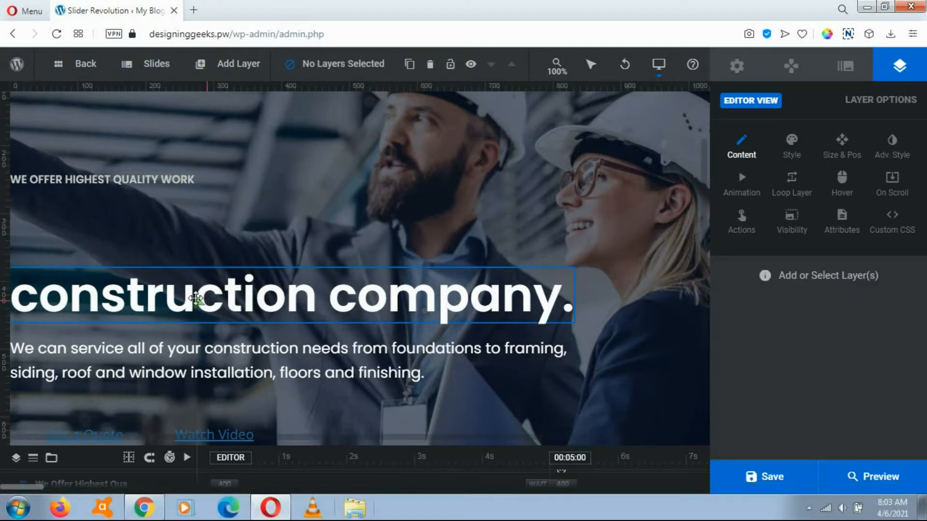
drag(196, 295, 198, 234)
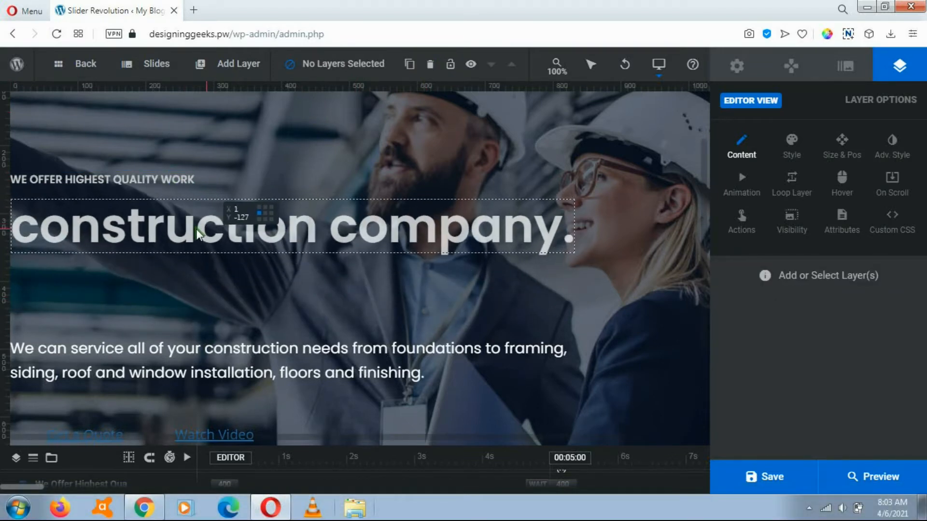
drag(260, 360, 263, 294)
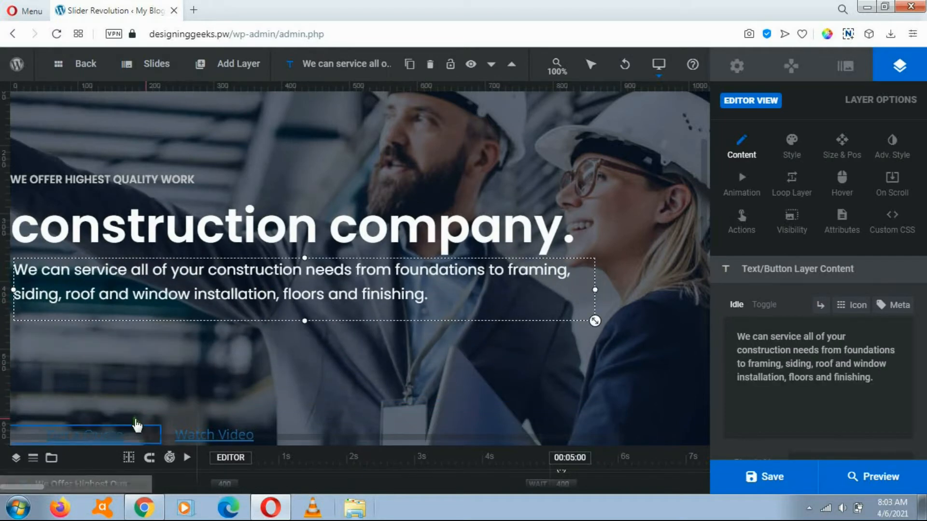
drag(108, 434, 111, 324)
drag(201, 434, 207, 323)
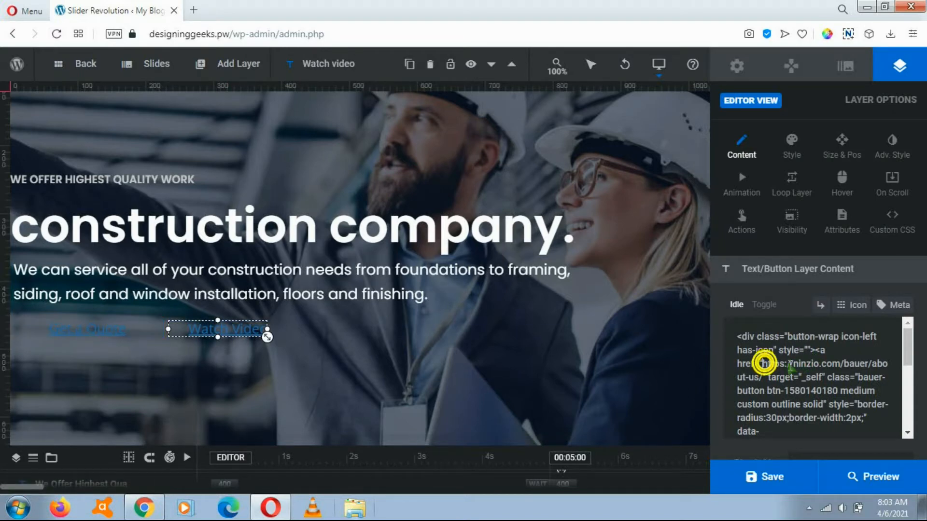
Highlight the link address in the Watch Video button's content code and try to save the slider.
mouse_move(764, 363)
mouse_down()
mouse_move(838, 366)
mouse_move(755, 378)
mouse_up()
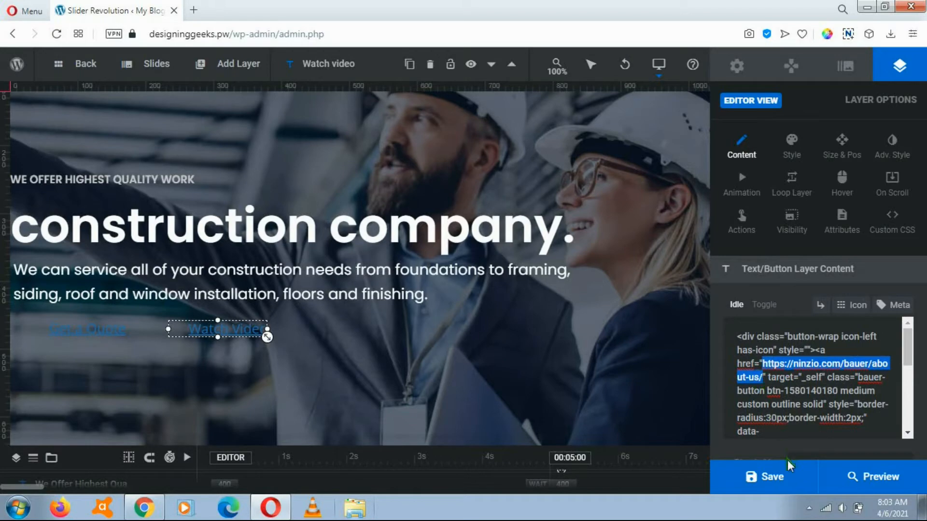
click(778, 475)
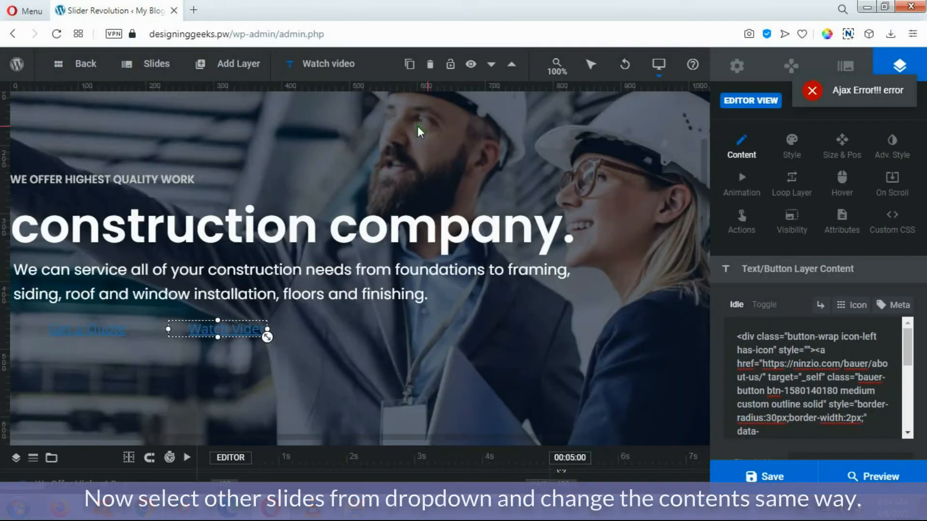
View slides #2 and #3 of the module and save the slider.
mouse_move(156, 75)
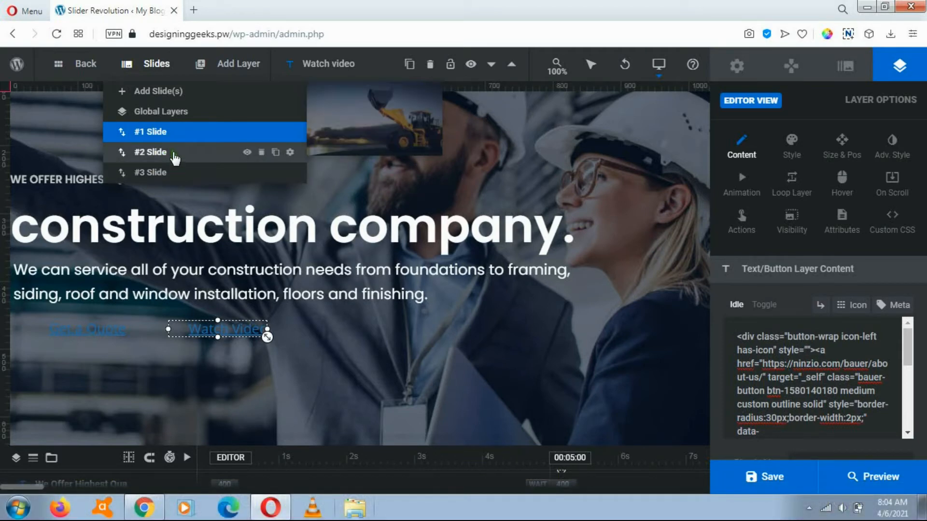
click(173, 150)
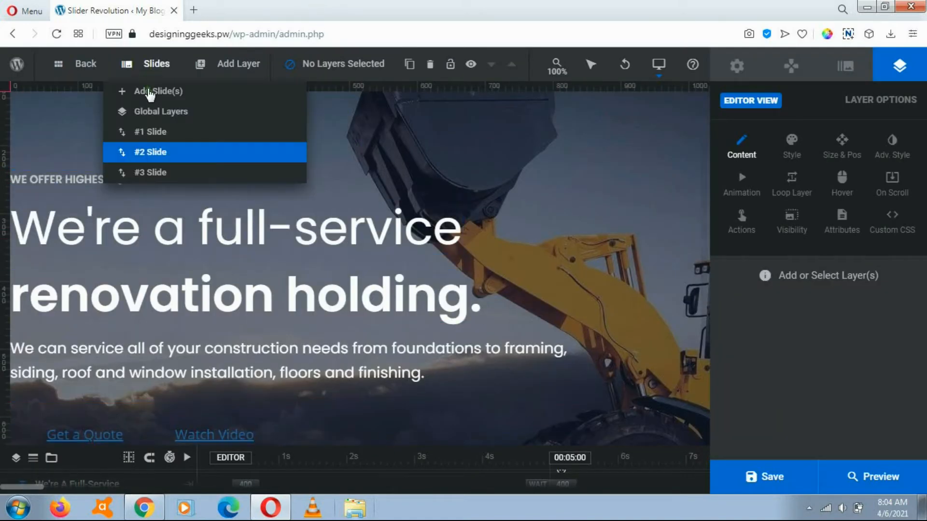
click(157, 173)
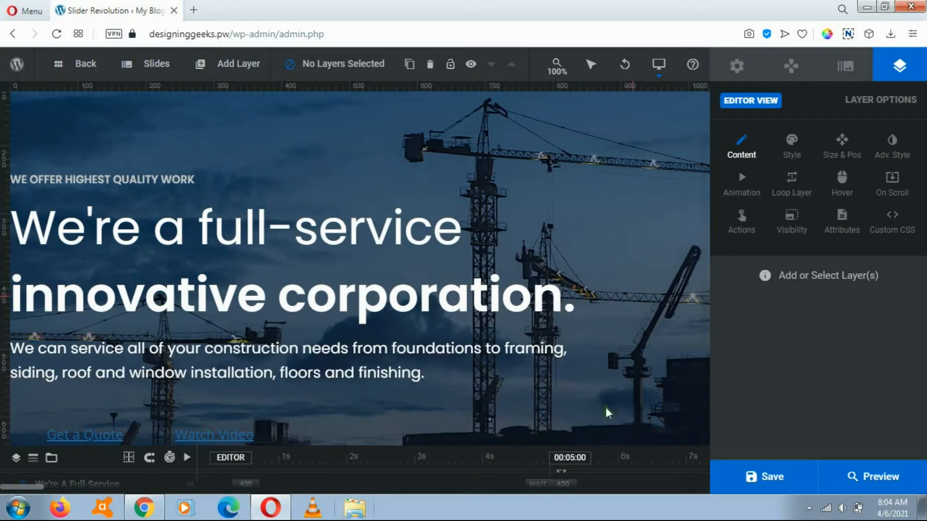
click(766, 477)
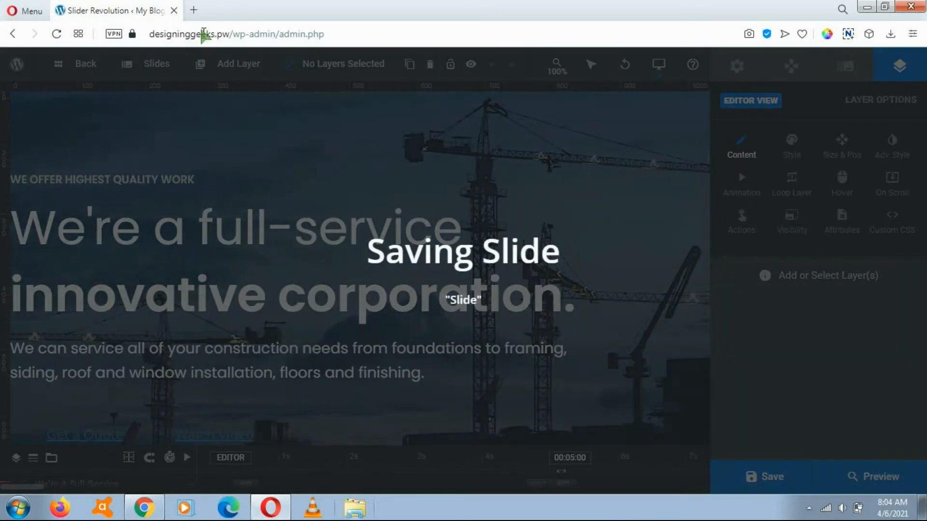
Open the designinggeeks.pw site in a new browser tab to check the slider.
click(193, 9)
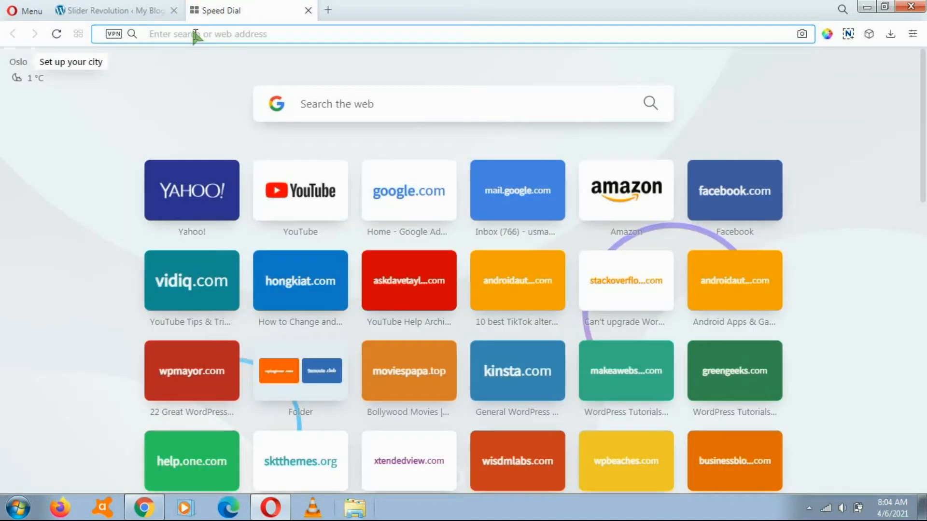
text(des)
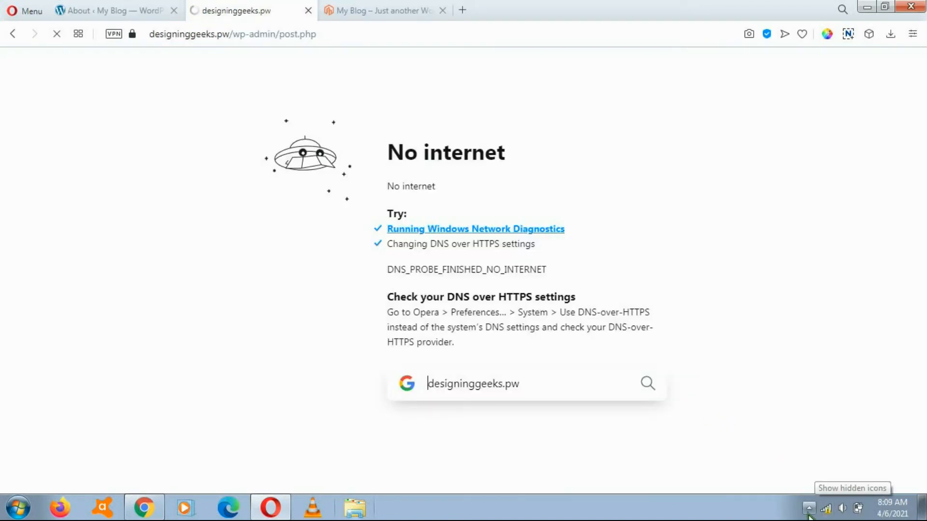
click(809, 511)
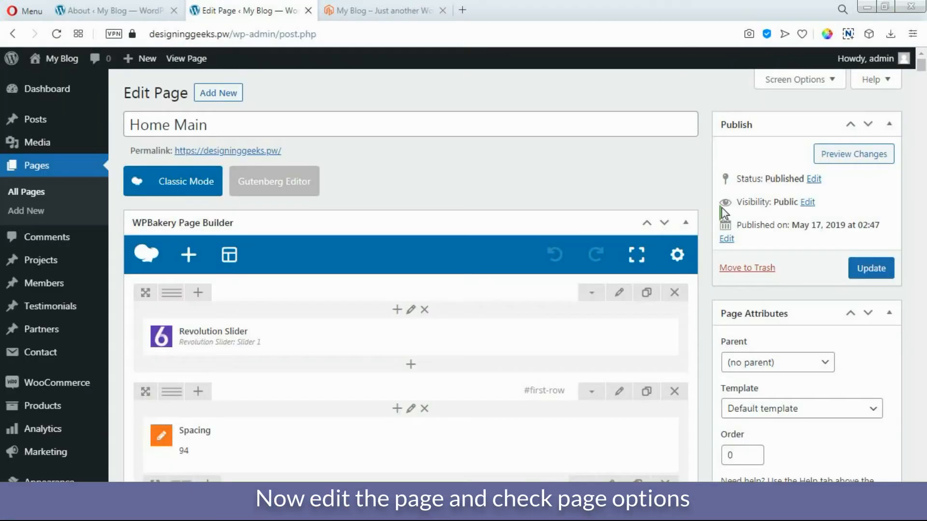
Examine the style choices in the Top-Bar Settings of the Home Main page without changing the selection.
drag(922, 70, 923, 147)
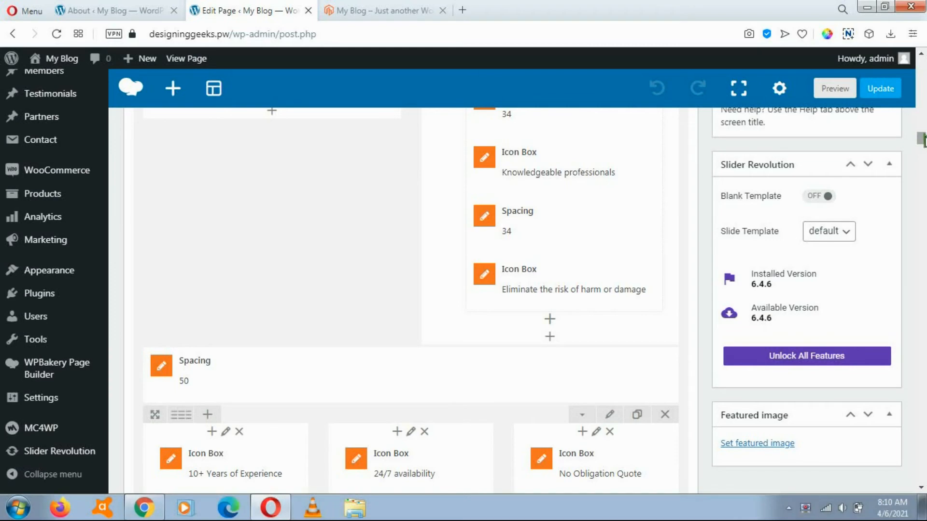
drag(922, 143, 923, 242)
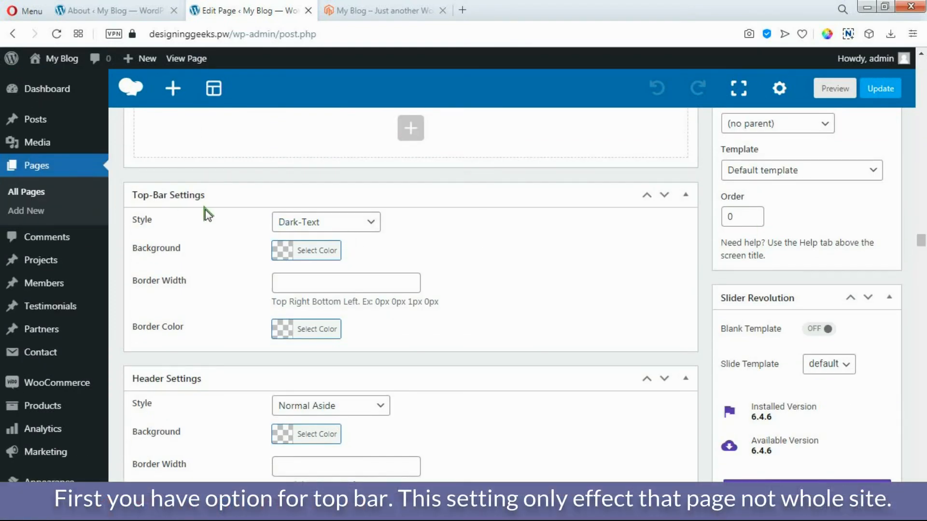
click(379, 224)
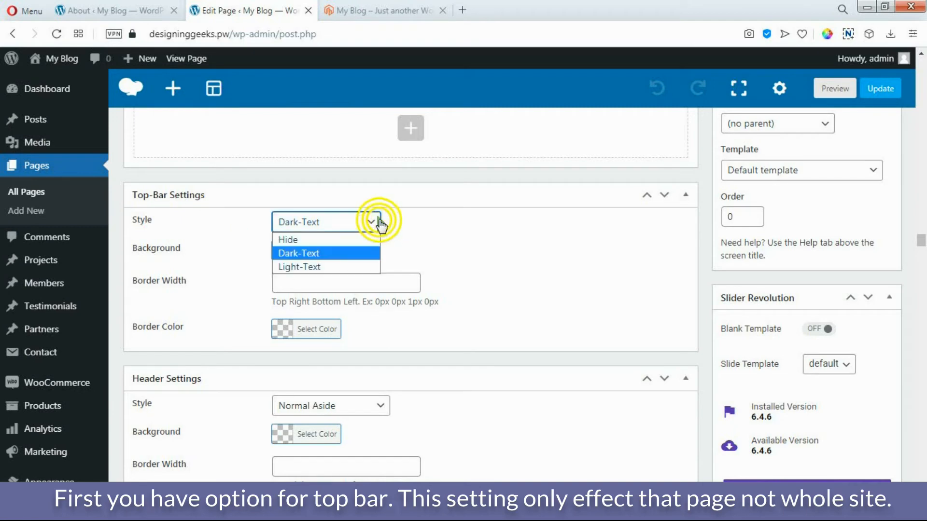
click(508, 219)
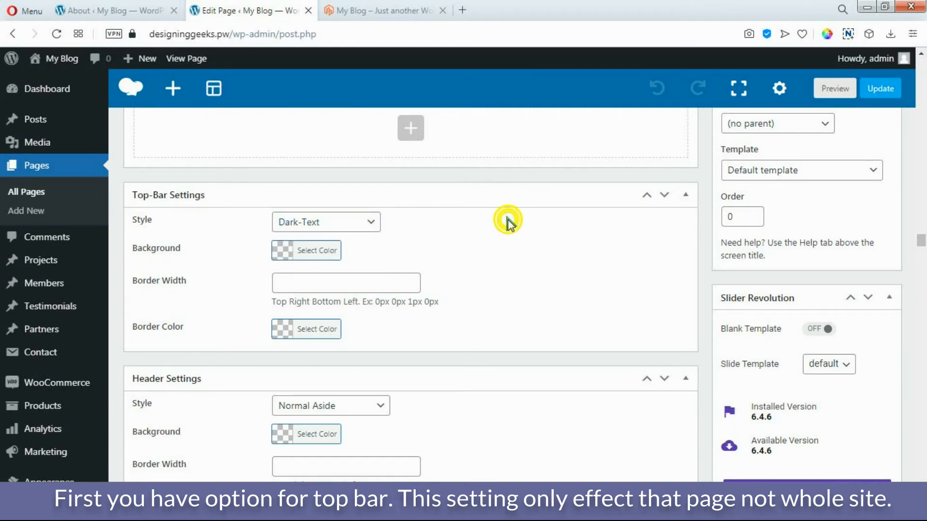
click(365, 221)
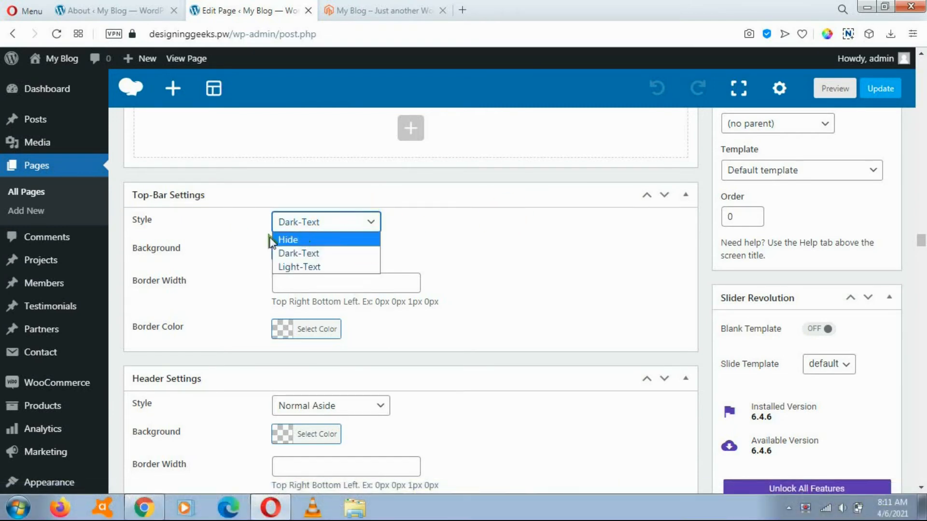
click(563, 257)
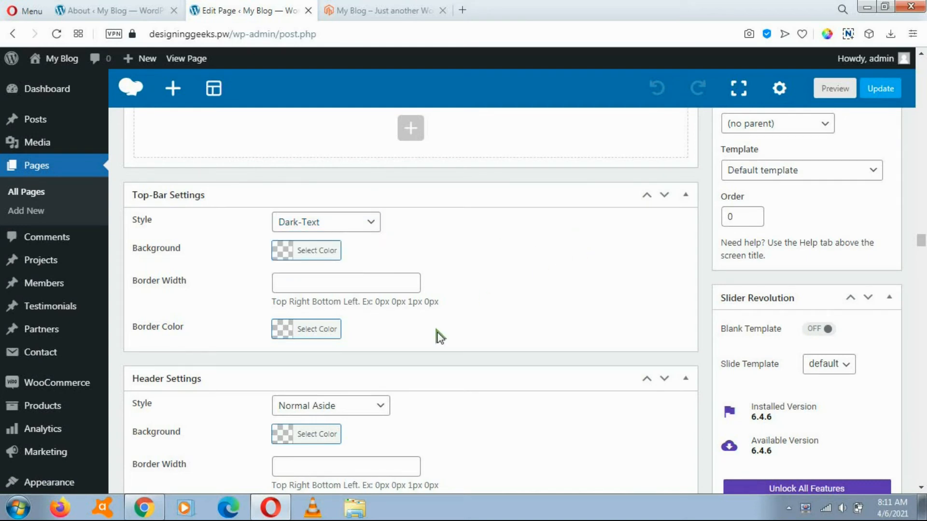
Review the Header Settings of the Home Main page, including the available header styles, keeping the selected style.
scroll(500, 300, down, 3)
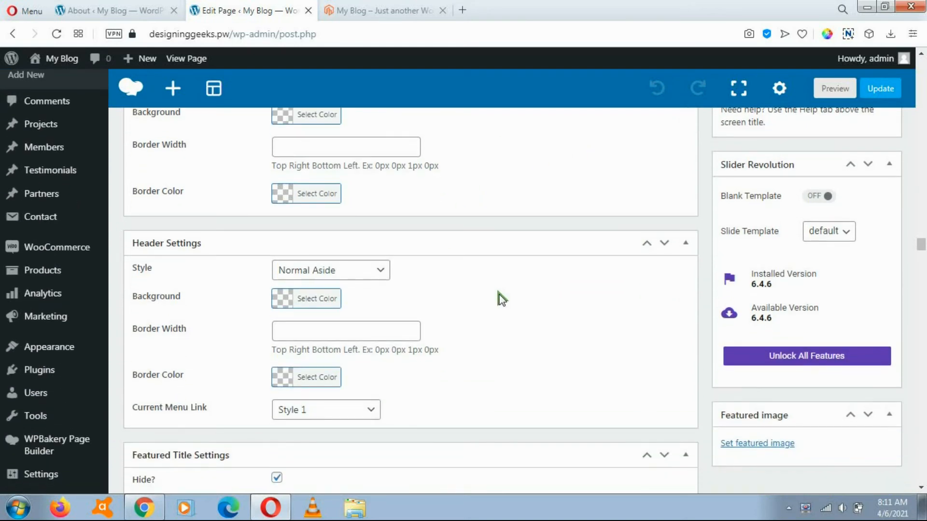
click(365, 273)
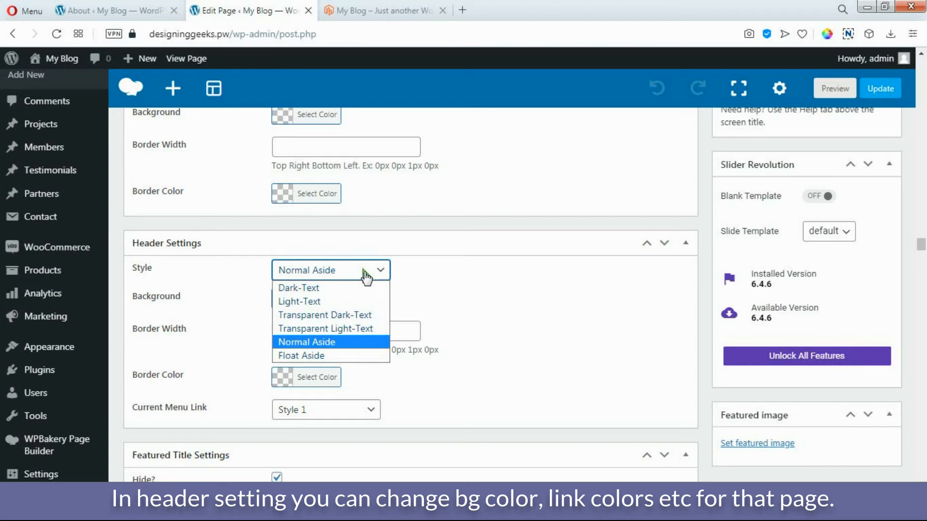
click(366, 277)
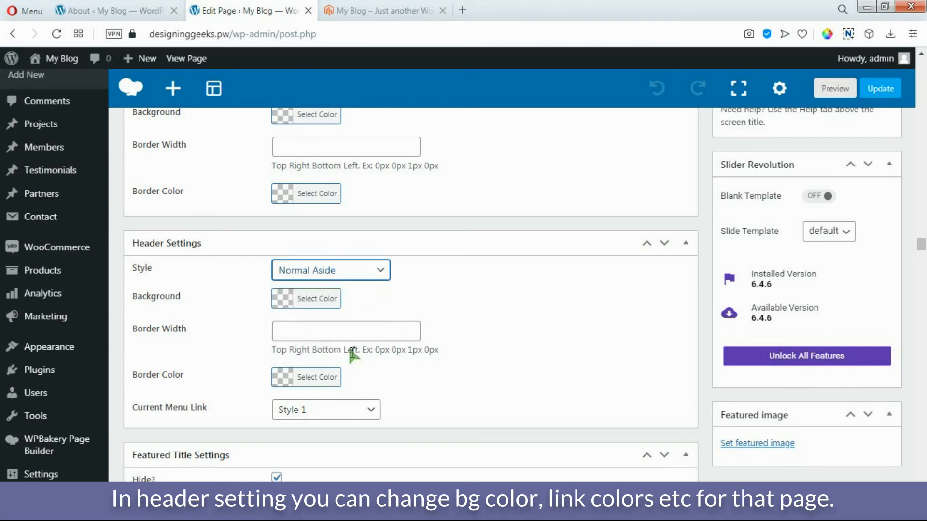
Review the Featured Title, Main Content and Footer settings of the Home Main page.
scroll(408, 331, down, 4)
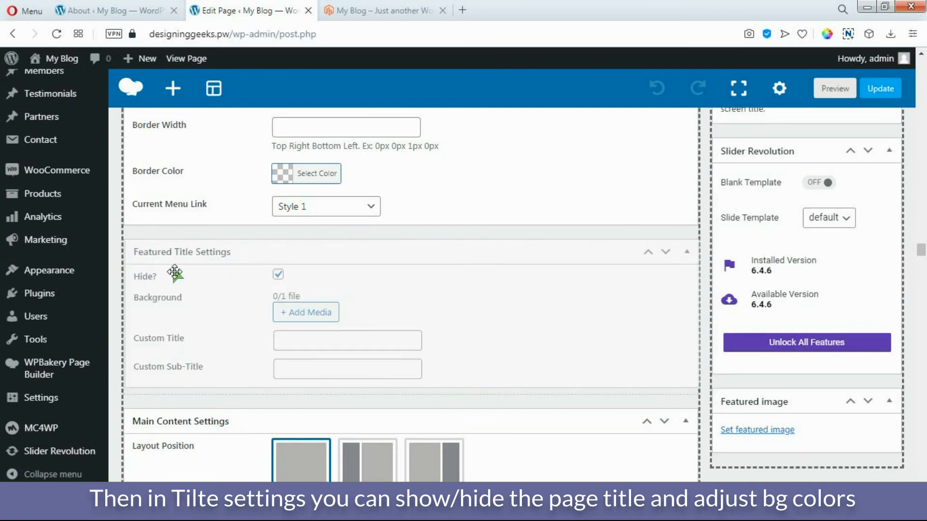
scroll(534, 287, down, 3)
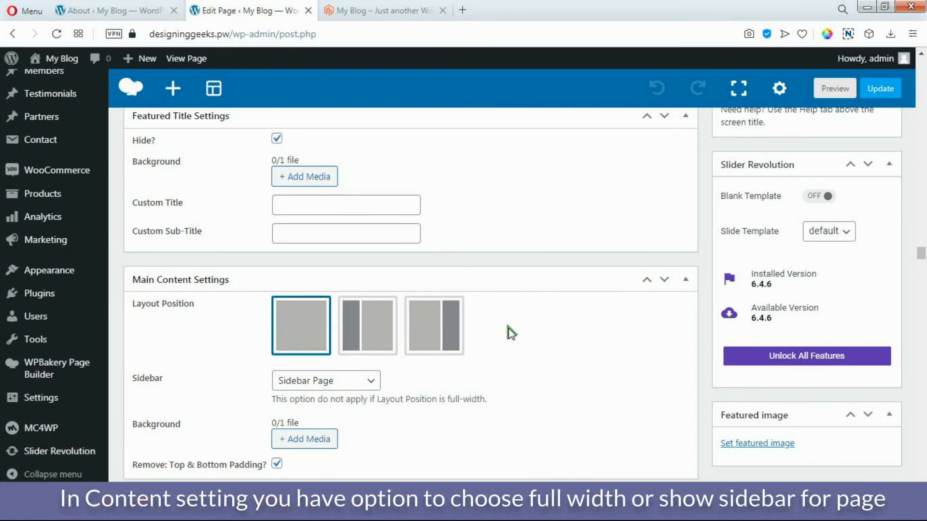
scroll(507, 331, down, 3)
scroll(522, 311, up, 3)
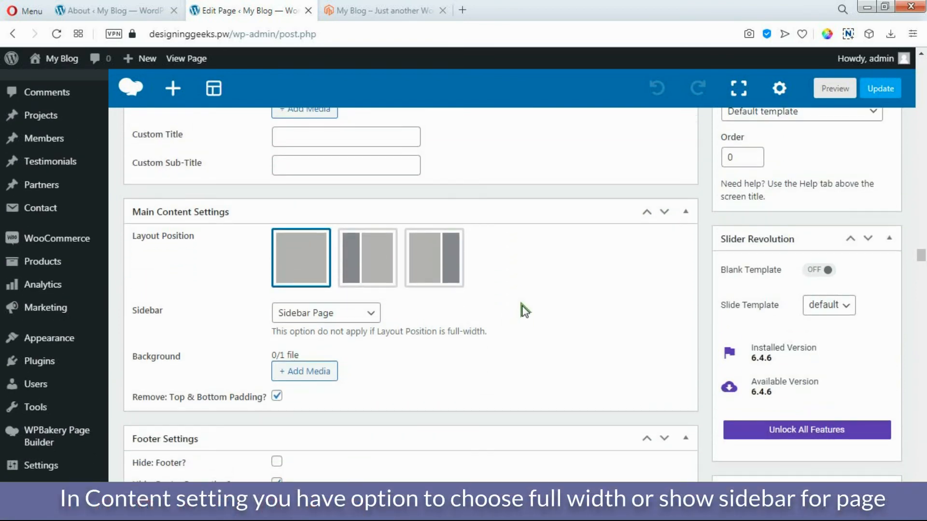
scroll(522, 312, down, 3)
scroll(523, 311, up, 2)
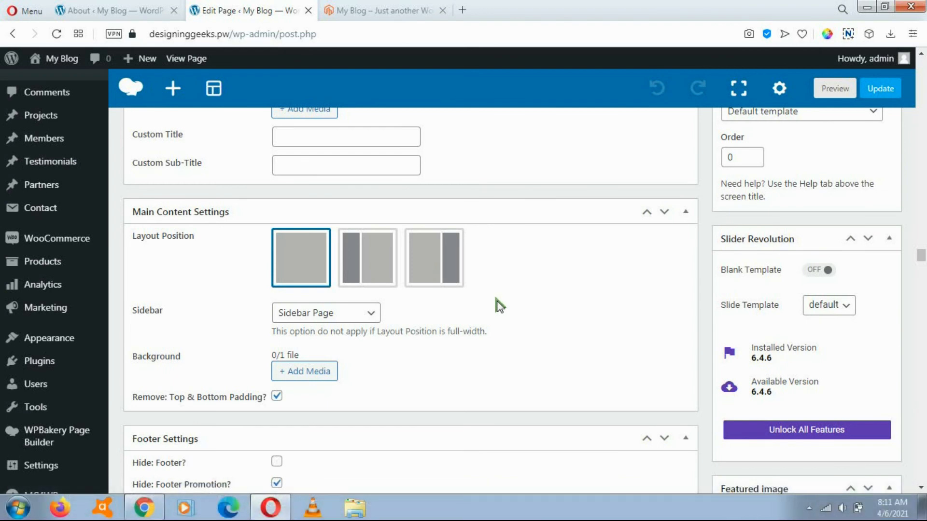
scroll(519, 307, down, 2)
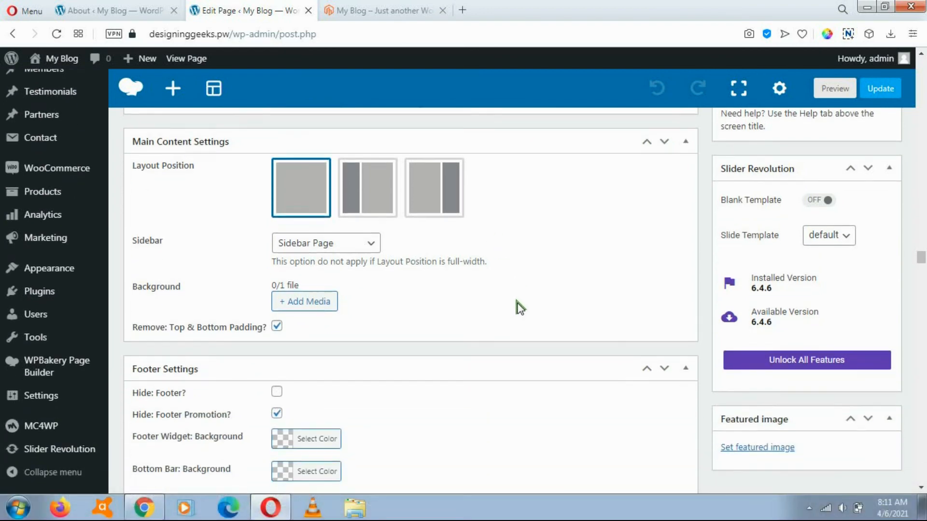
scroll(519, 306, down, 2)
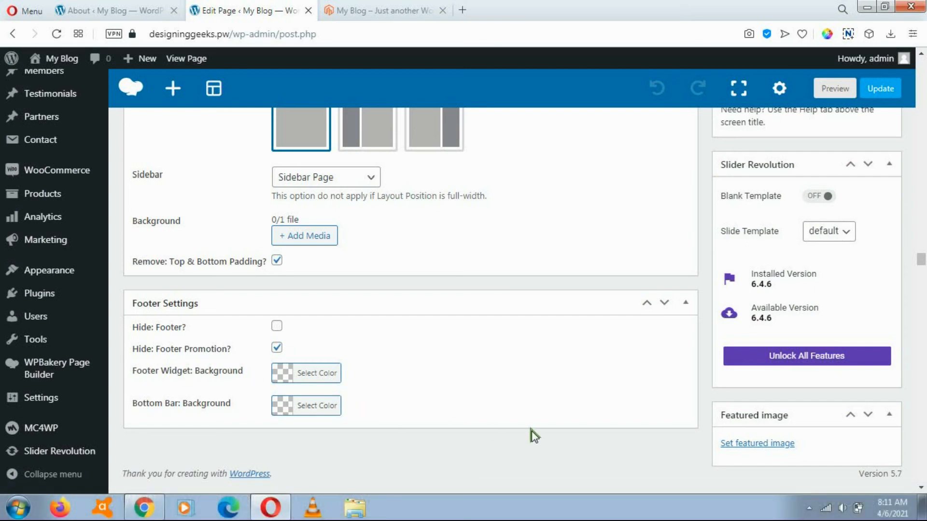
mouse_move(924, 265)
mouse_down()
mouse_move(924, 240)
mouse_move(924, 259)
mouse_up()
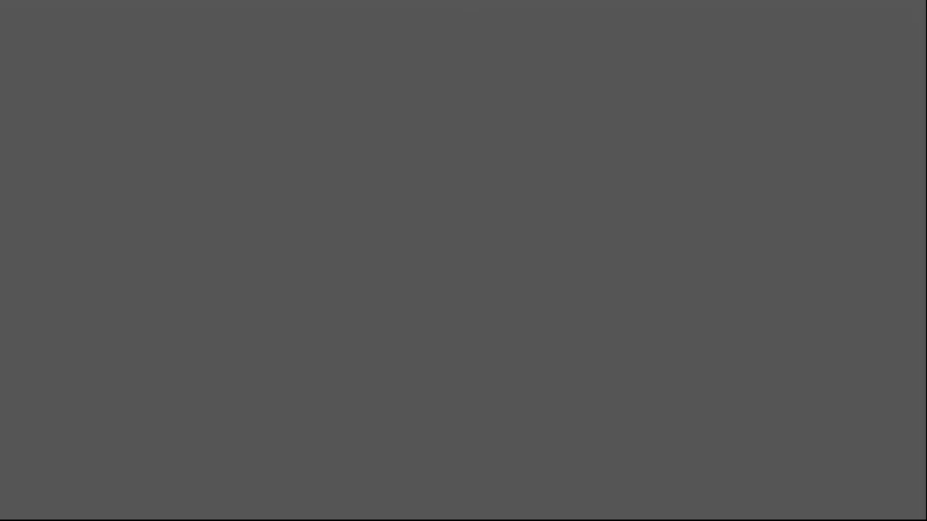